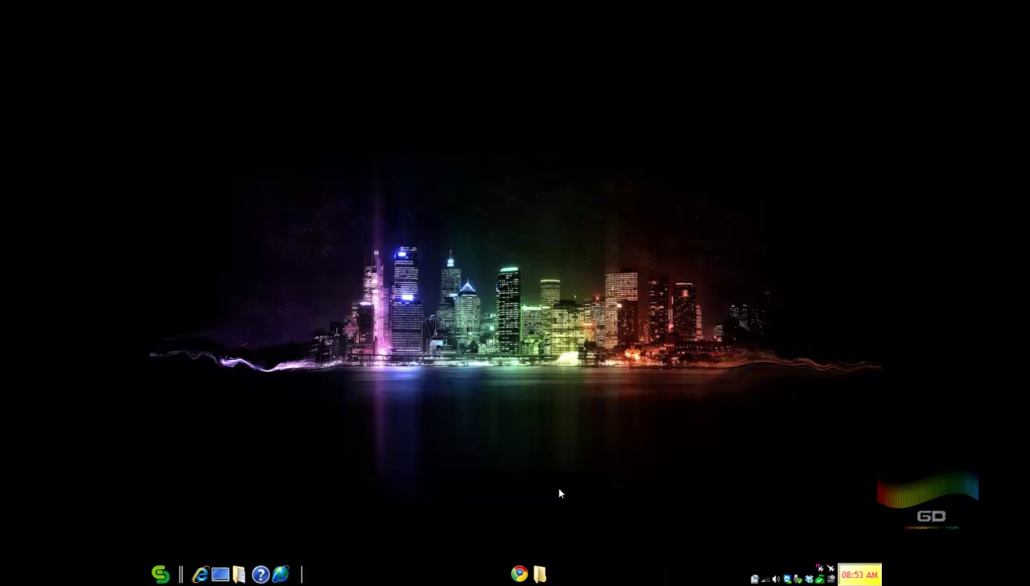
Restore Chrome showing the ImgBurn 2.5.5.0 download page with its eight mirrors.
left_click(519, 574)
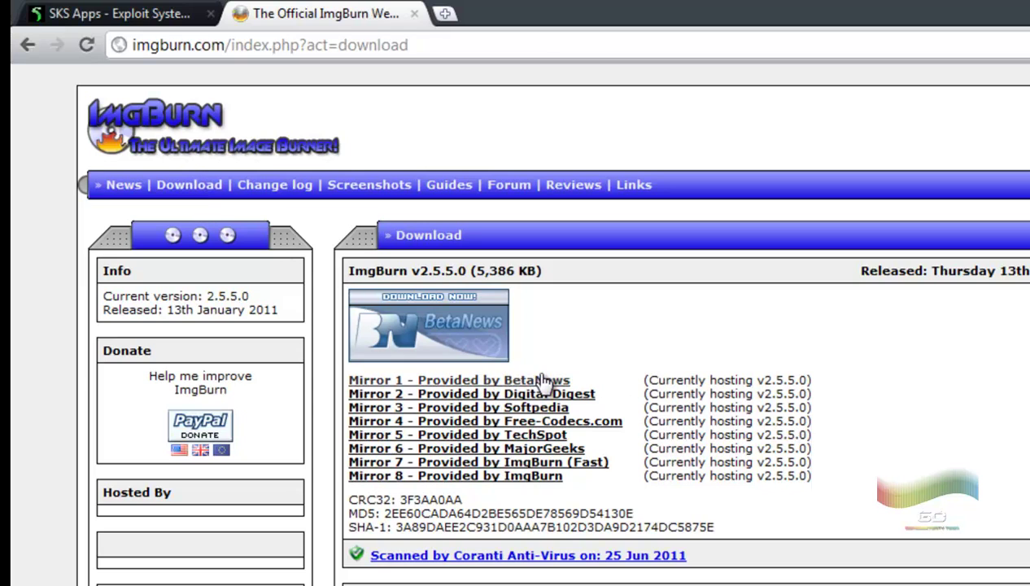
Switch to the SKS Apps page of PlayStation 2 .Elf launchers listing uLaunchELF v4.40 CD.
left_click(147, 23)
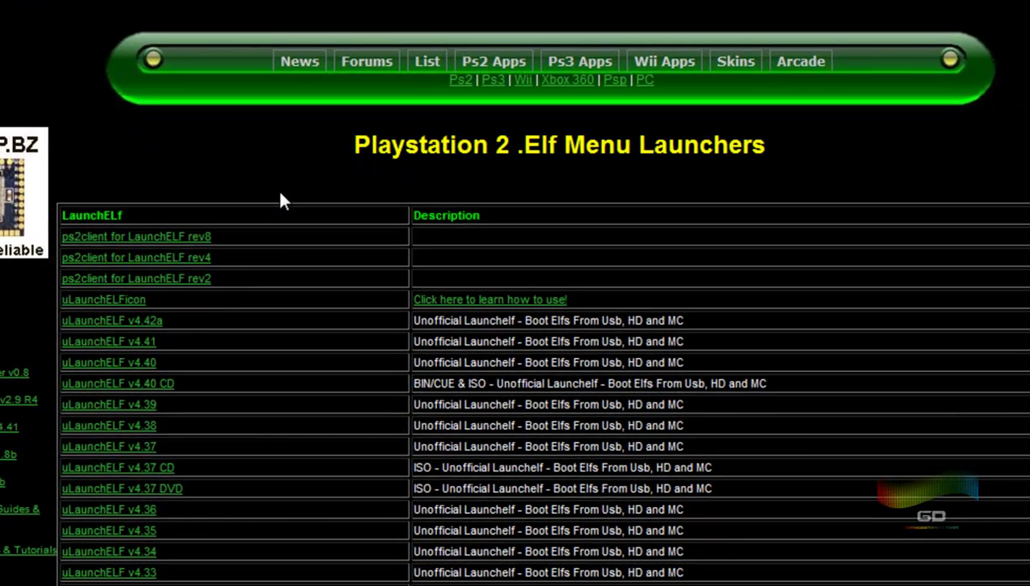
mouse_move(499, 69)
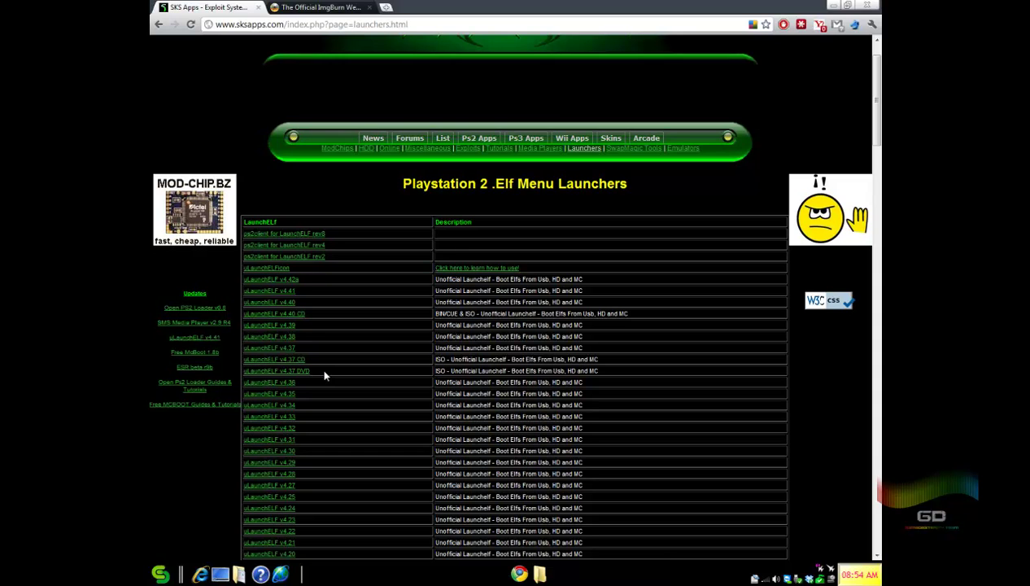
Minimize Chrome and open Projects (H:) Temp\ulaunchelf with the ulaunchelf440 .bin, .cue and .iso files.
left_click(833, 6)
left_click(533, 574)
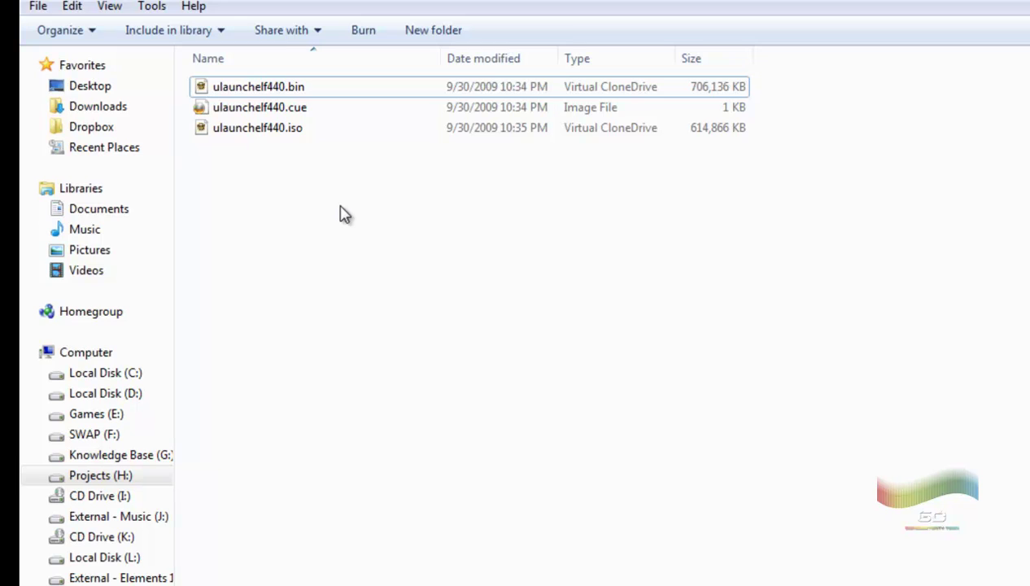
left_click(325, 109)
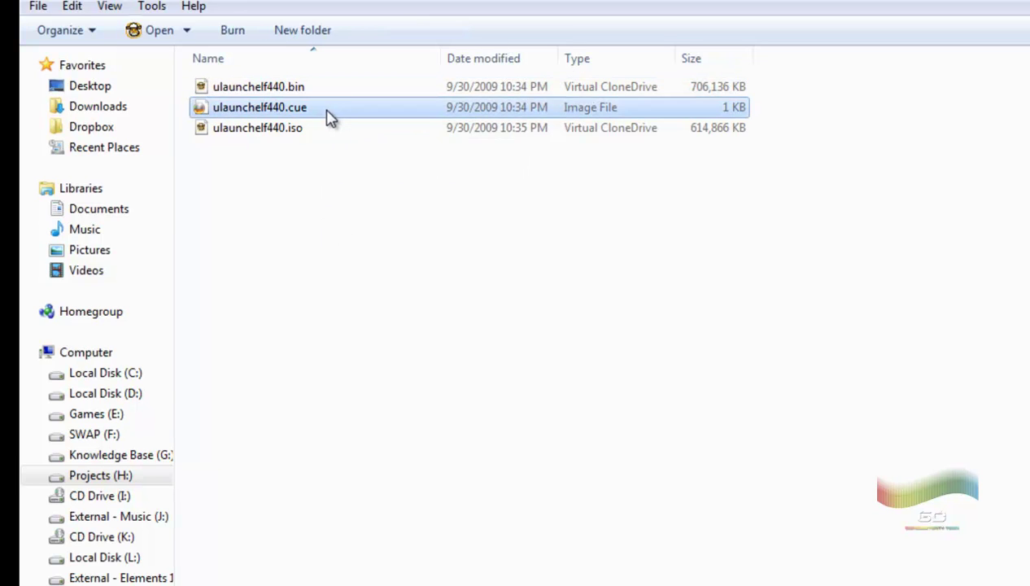
left_click(316, 132)
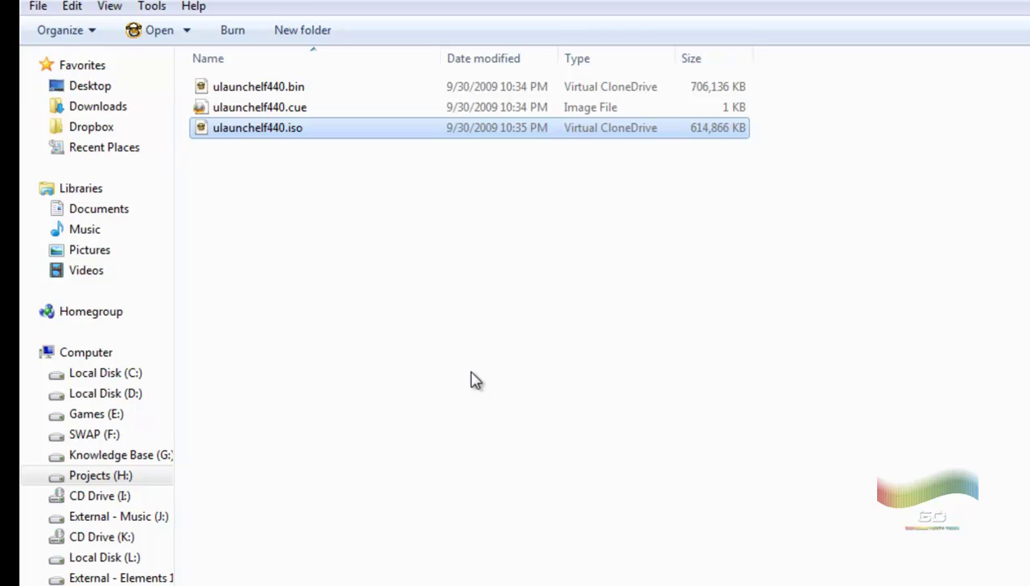
Check CD Drive (K:) for BOOT.ELF, DUMMY.BIN and SYSTEM.CNF, then return to Projects (H:).
left_click(130, 538)
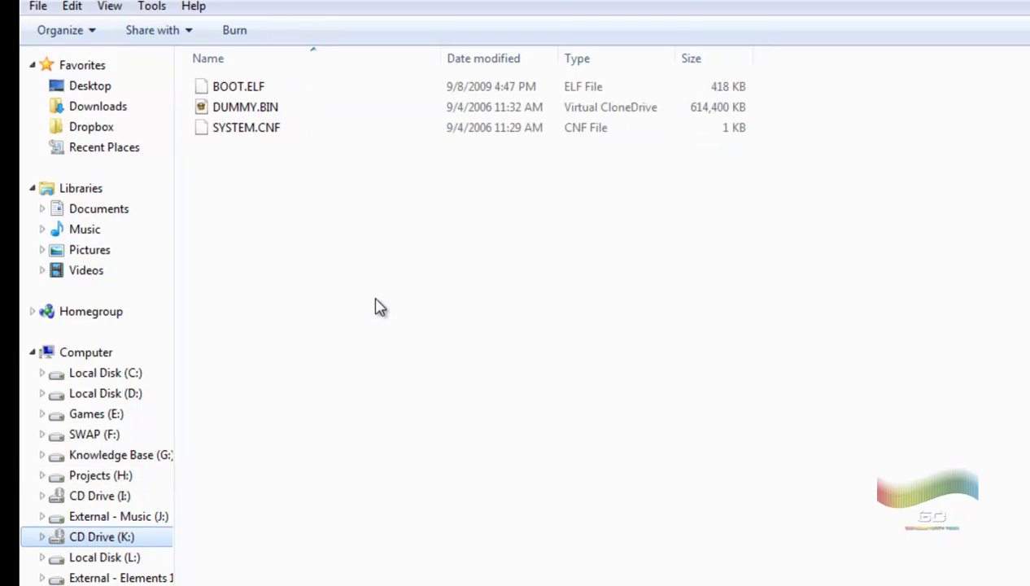
left_click(284, 130)
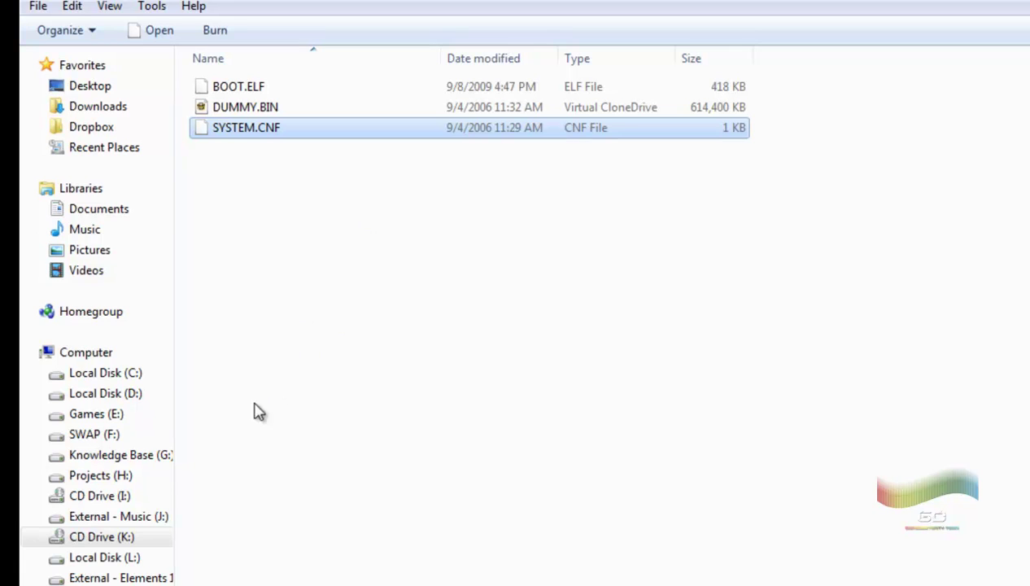
left_click(130, 476)
In Temp\ulaunchelf, compare the .iso, .cue and .bin context menus, then burn ulaunchelf440.iso using ImgBurn.
double_click(264, 173)
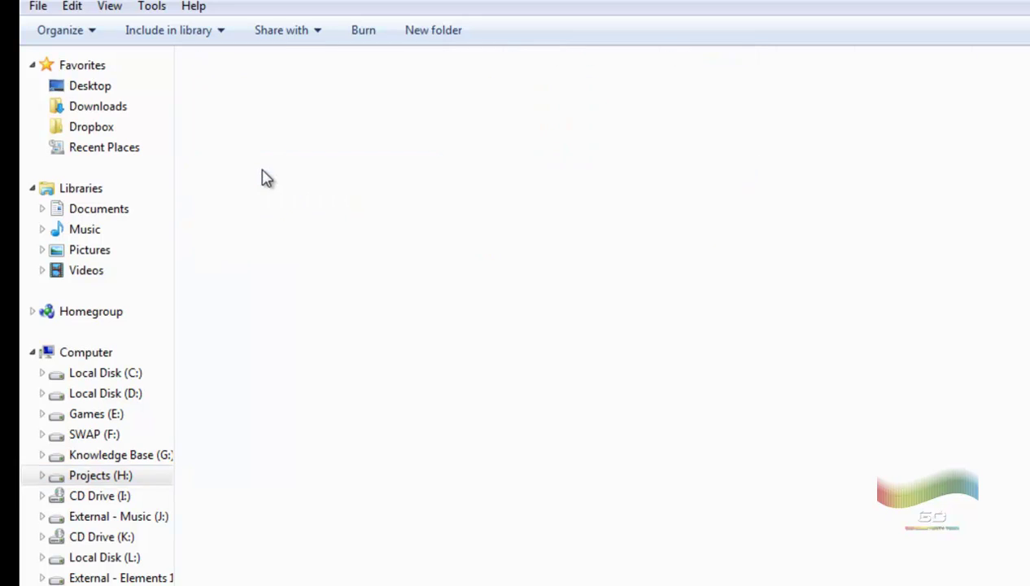
double_click(269, 89)
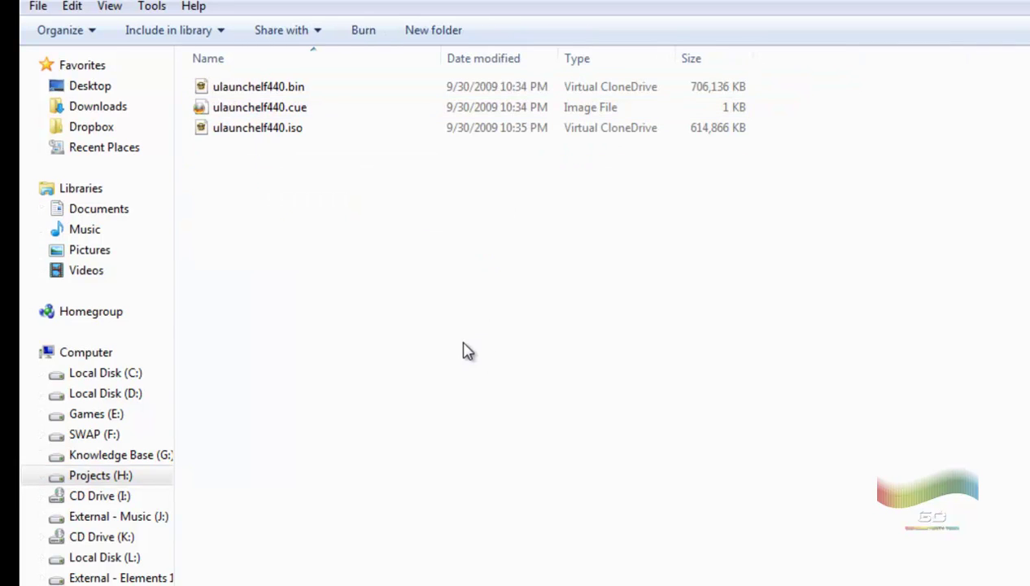
right_click(283, 137)
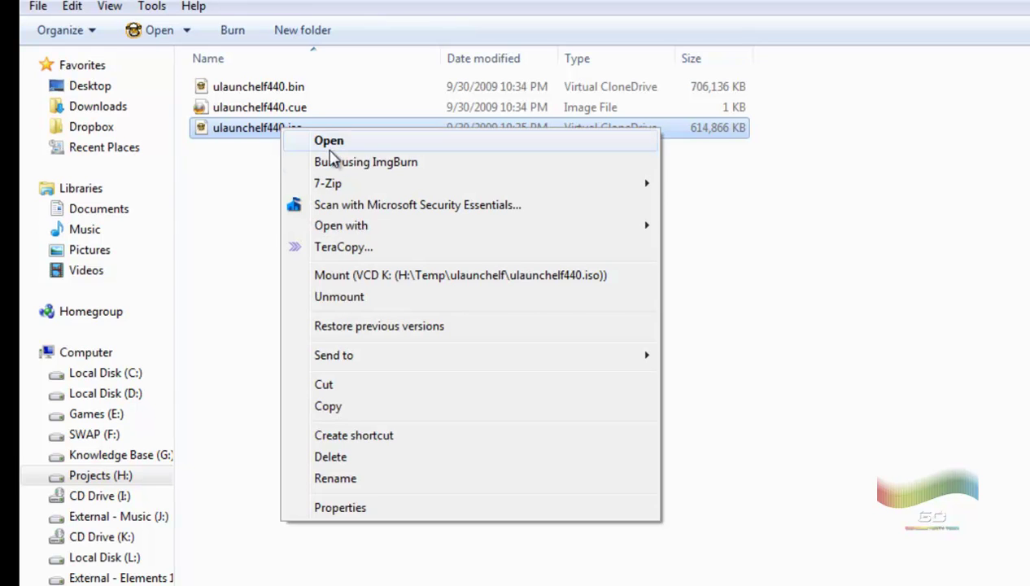
left_click(218, 241)
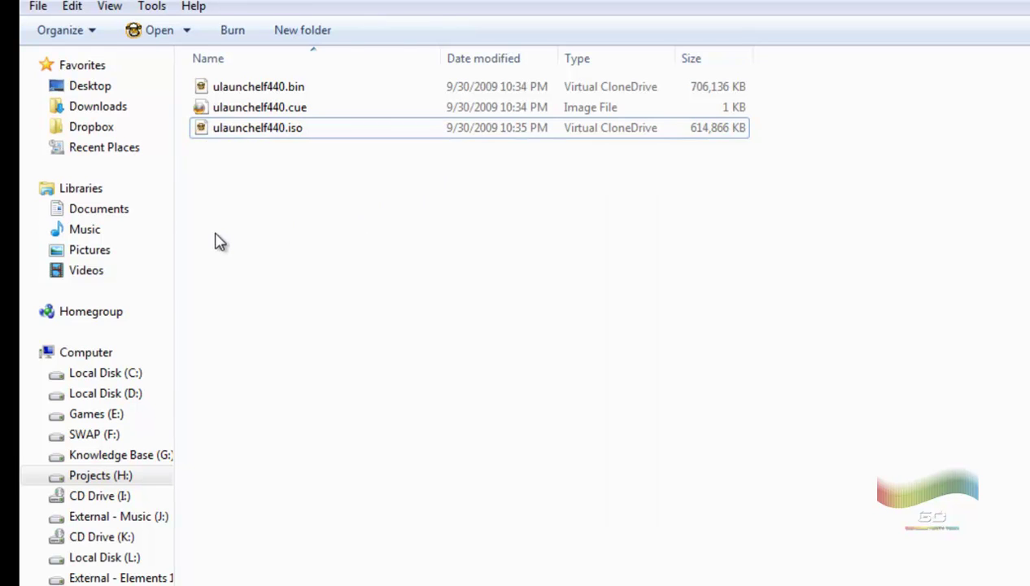
left_click(273, 113)
right_click(275, 113)
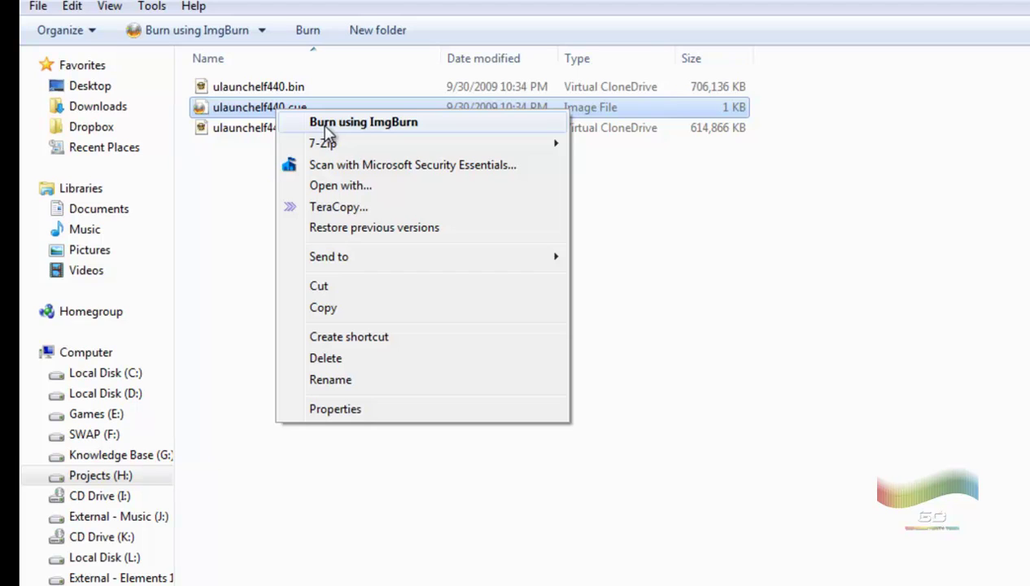
left_click(249, 192)
left_click(262, 96)
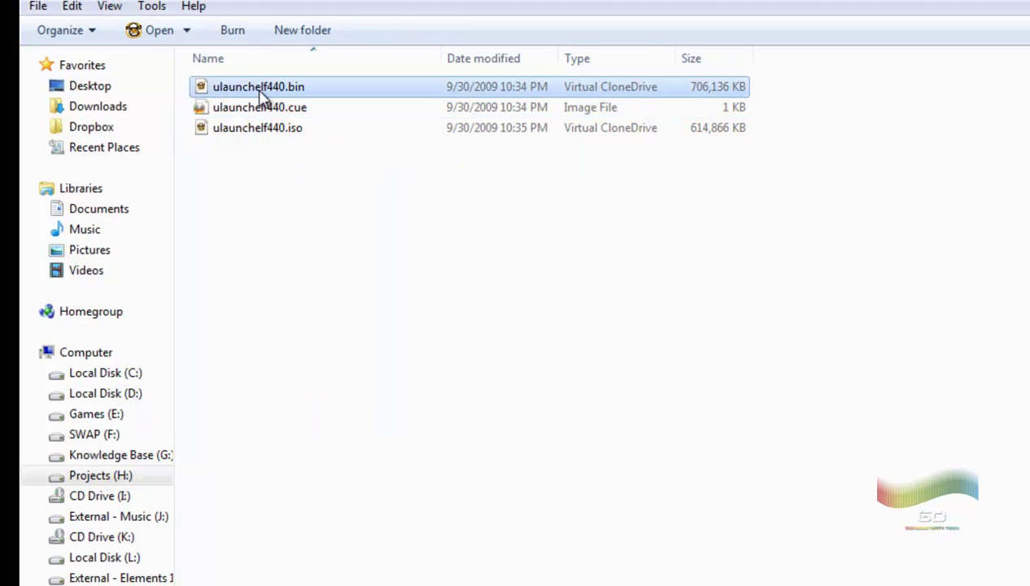
right_click(262, 96)
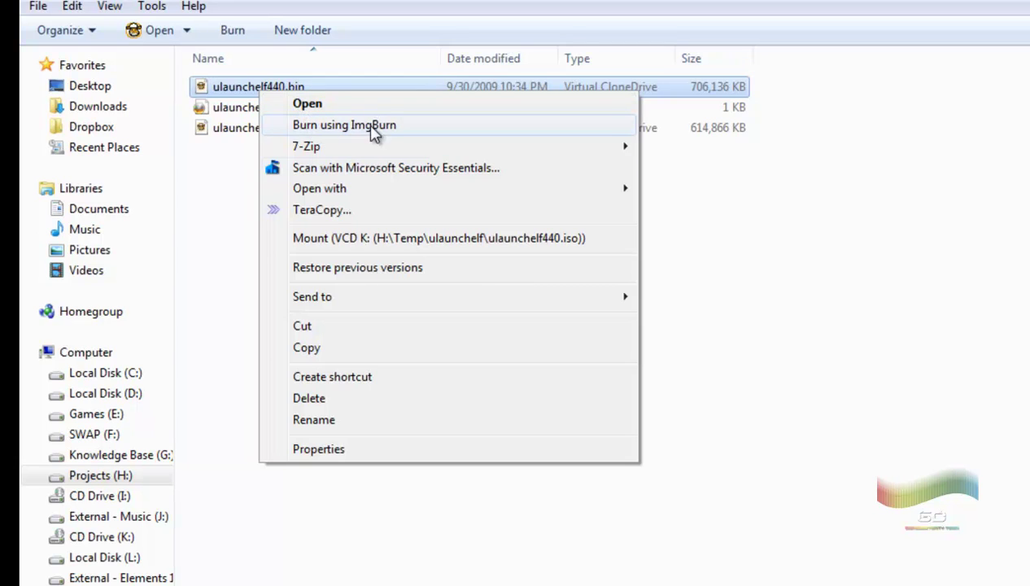
left_click(1018, 470)
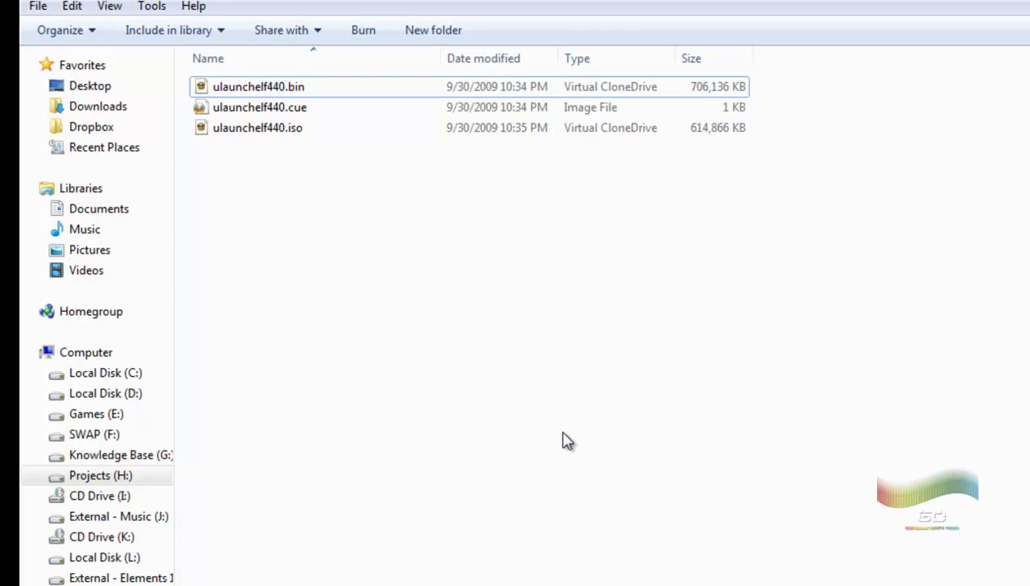
right_click(296, 133)
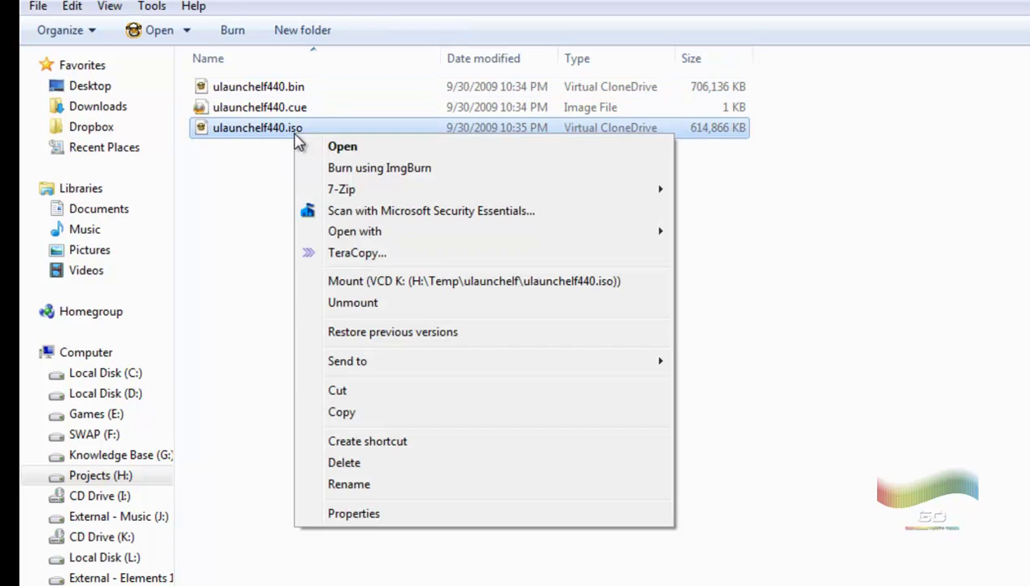
left_click(344, 168)
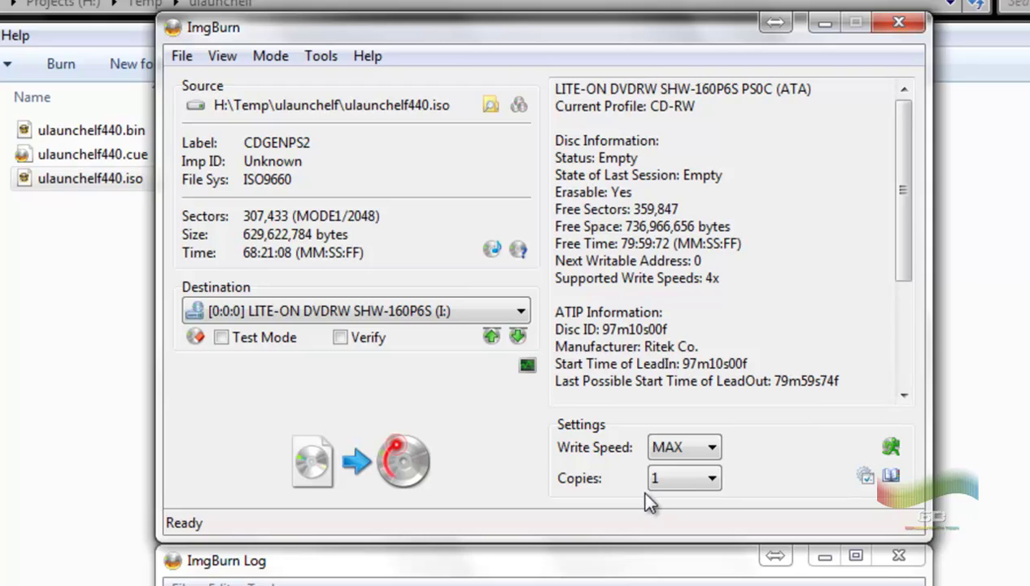
Change ImgBurn's write speed to 24x, after briefly choosing 4x.
left_click(709, 454)
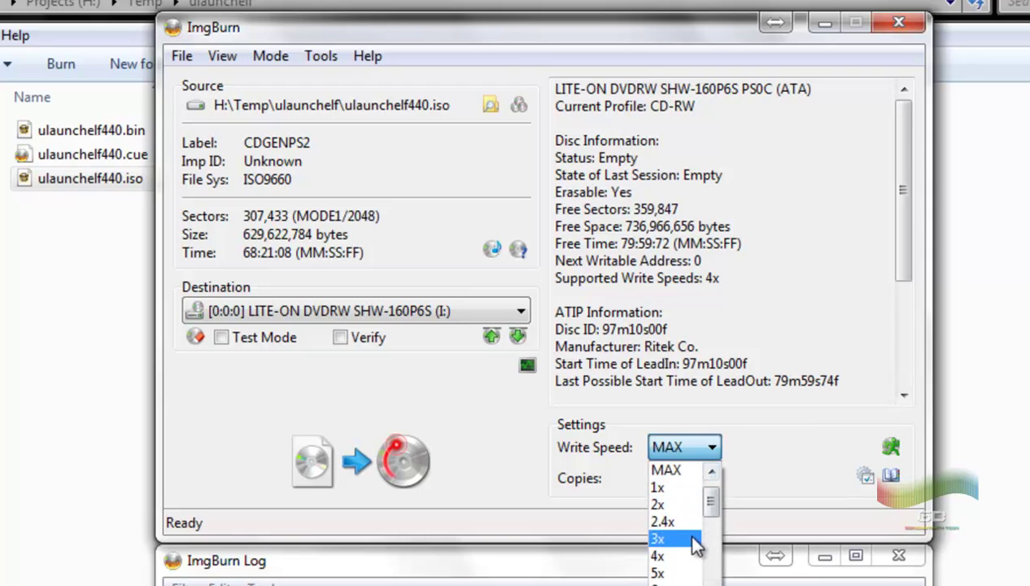
left_click(659, 556)
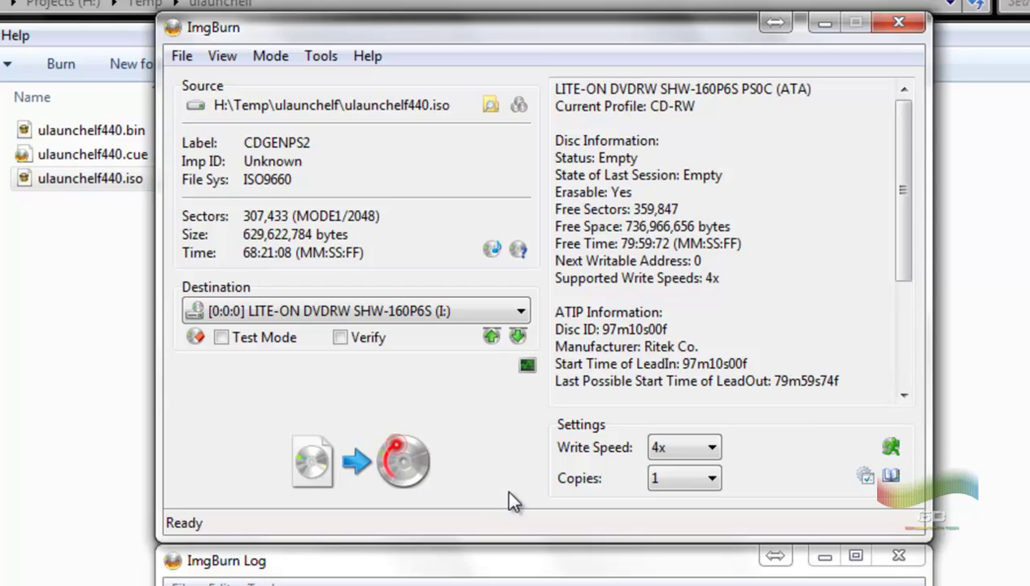
left_click(687, 455)
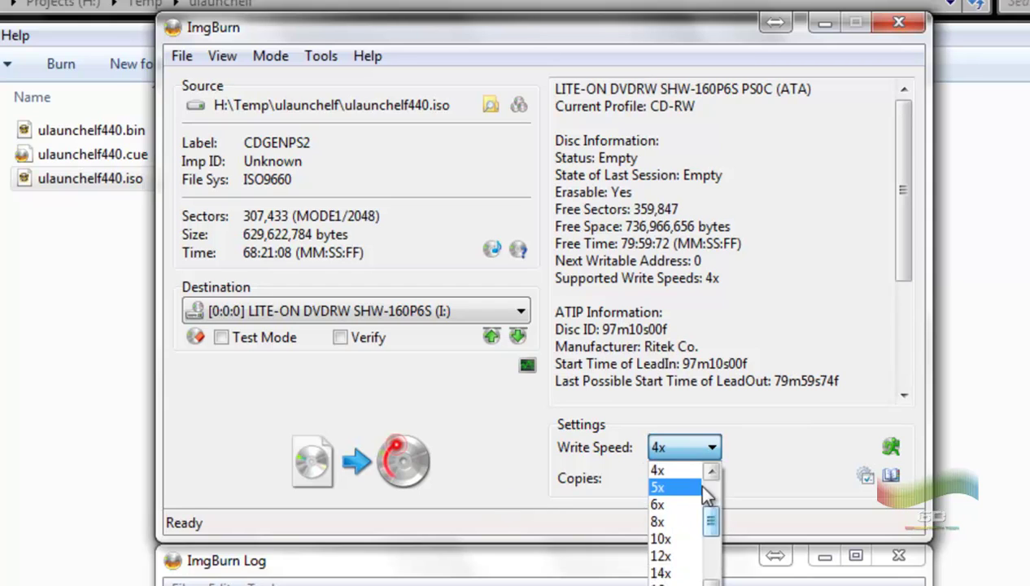
scroll(681, 488, "up", 2)
scroll(713, 525, "down", 3)
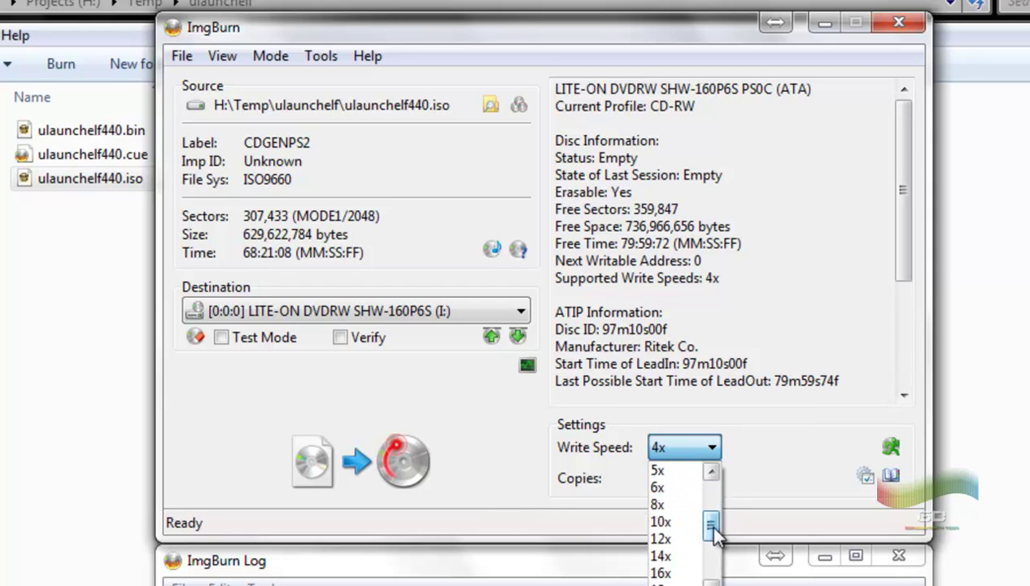
left_click(713, 473)
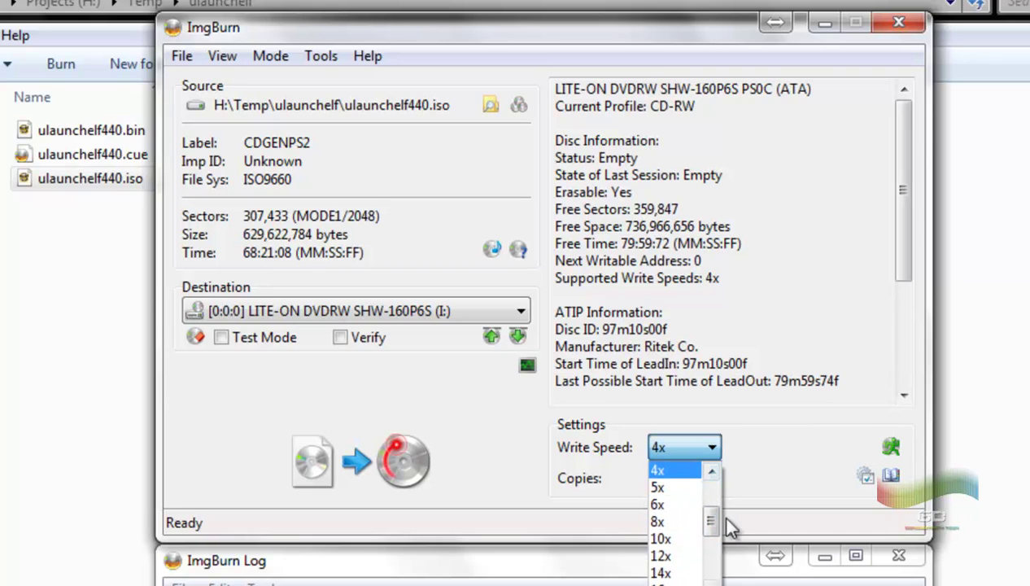
left_click_drag(712, 519, 713, 549)
left_click(667, 572)
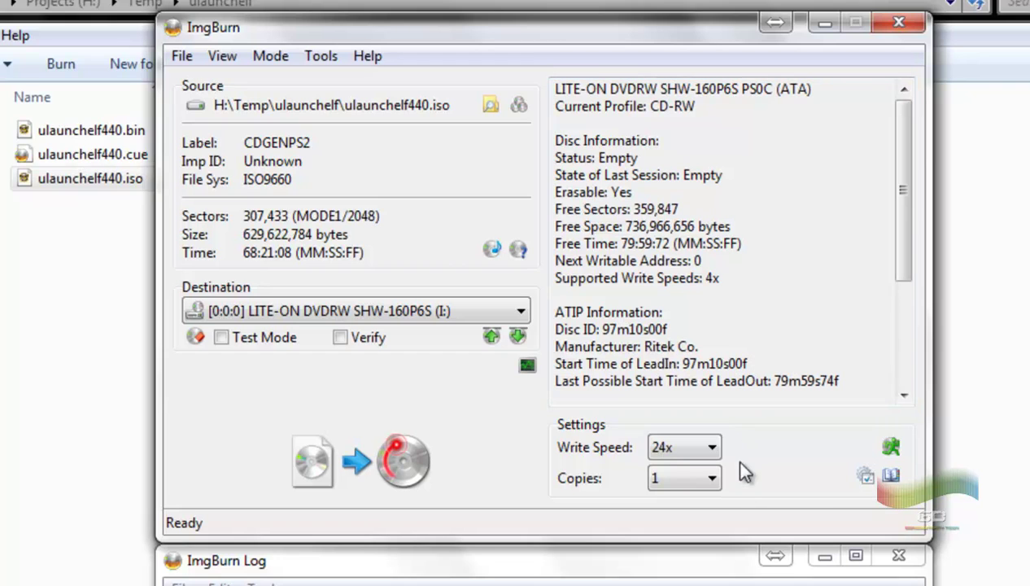
Start the 24x write, minimize the windows, then restore ImgBurn to watch the 0% progress.
left_click(389, 460)
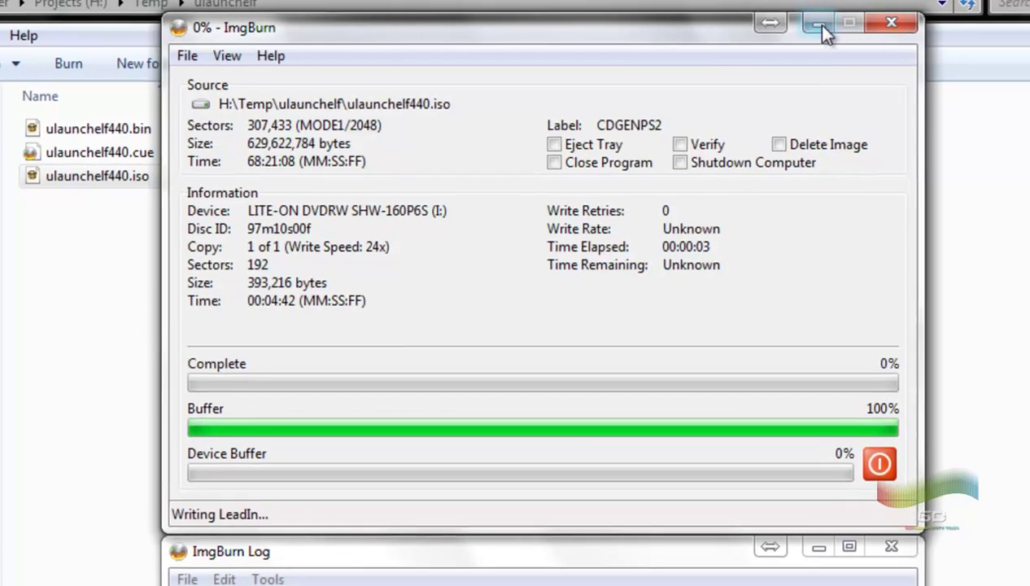
left_click(823, 23)
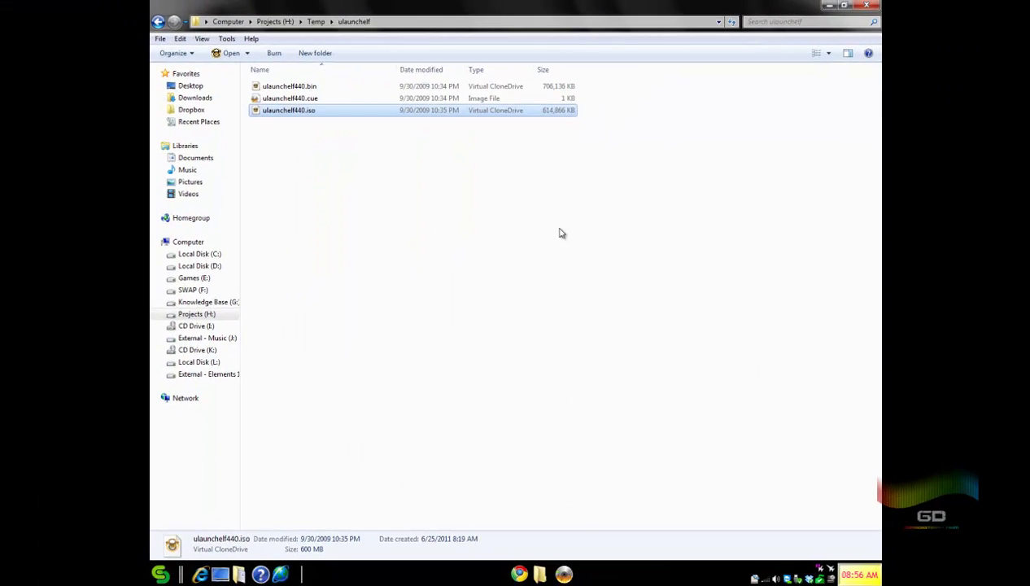
left_click(524, 233)
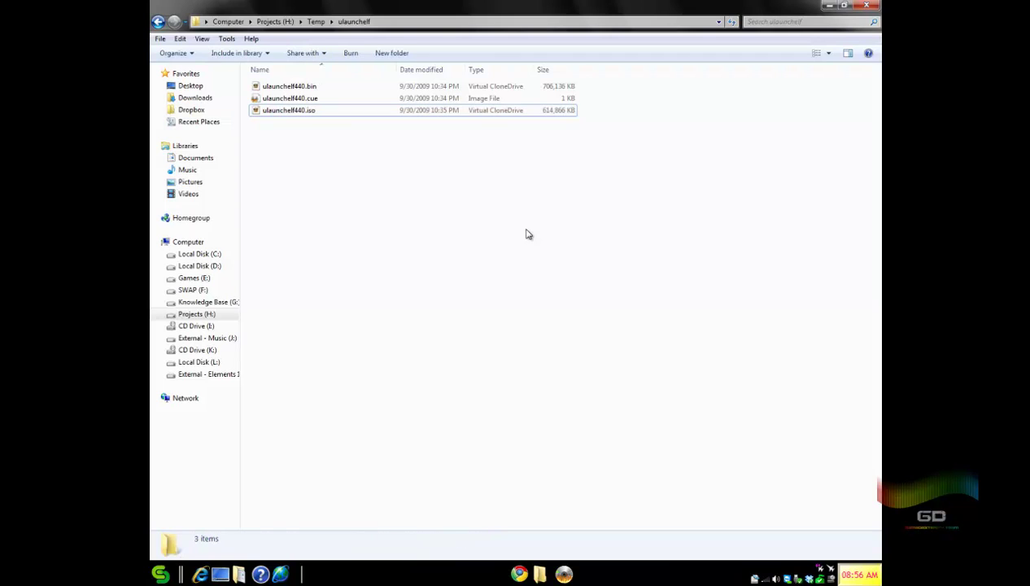
left_click(829, 5)
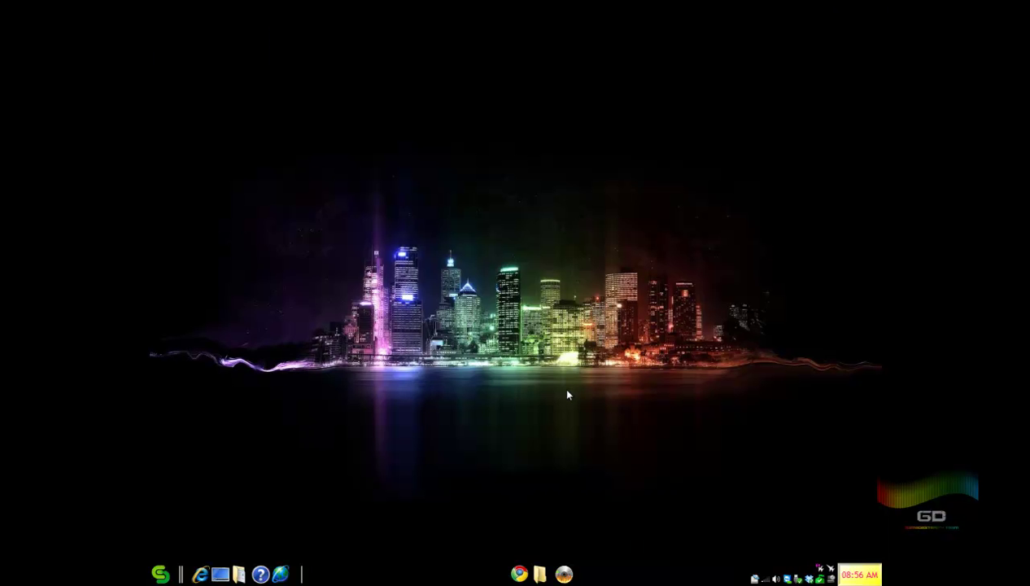
left_click(564, 574)
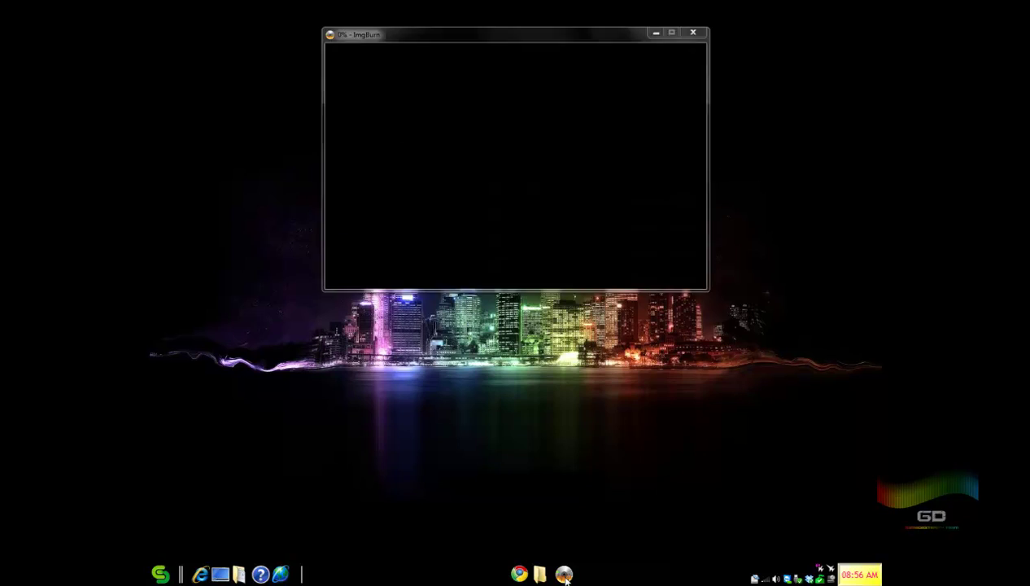